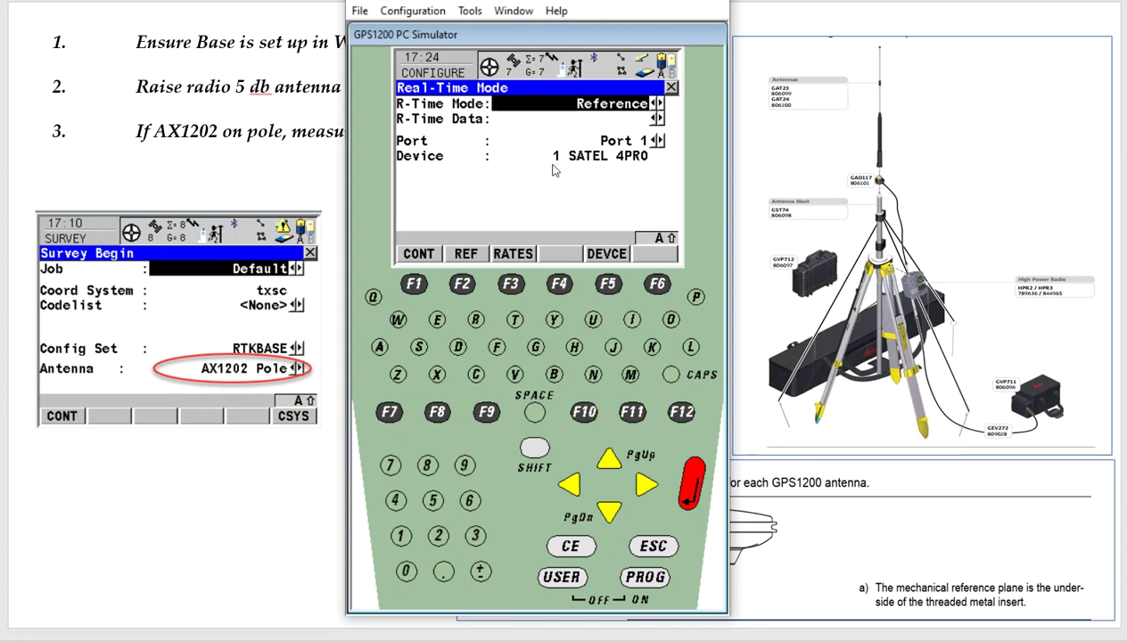
- Open the real-time device list and check the communication settings of the 1 SATEL 4PRO radio
{"action": "left_click", "coordinate": [610, 255]}
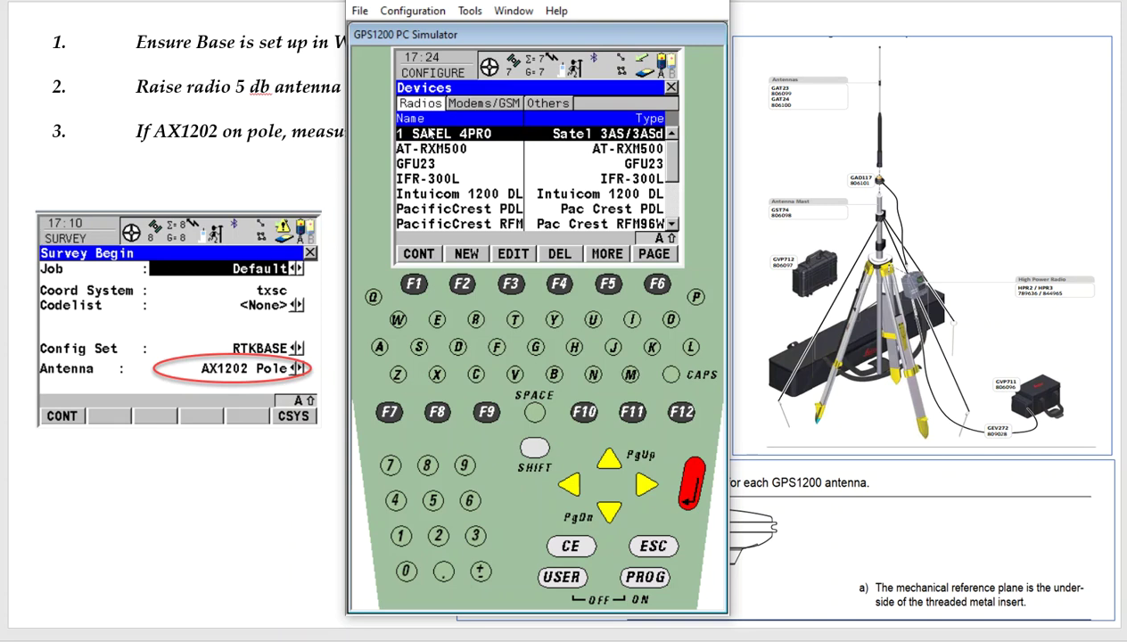
{"action": "left_click", "coordinate": [512, 255]}
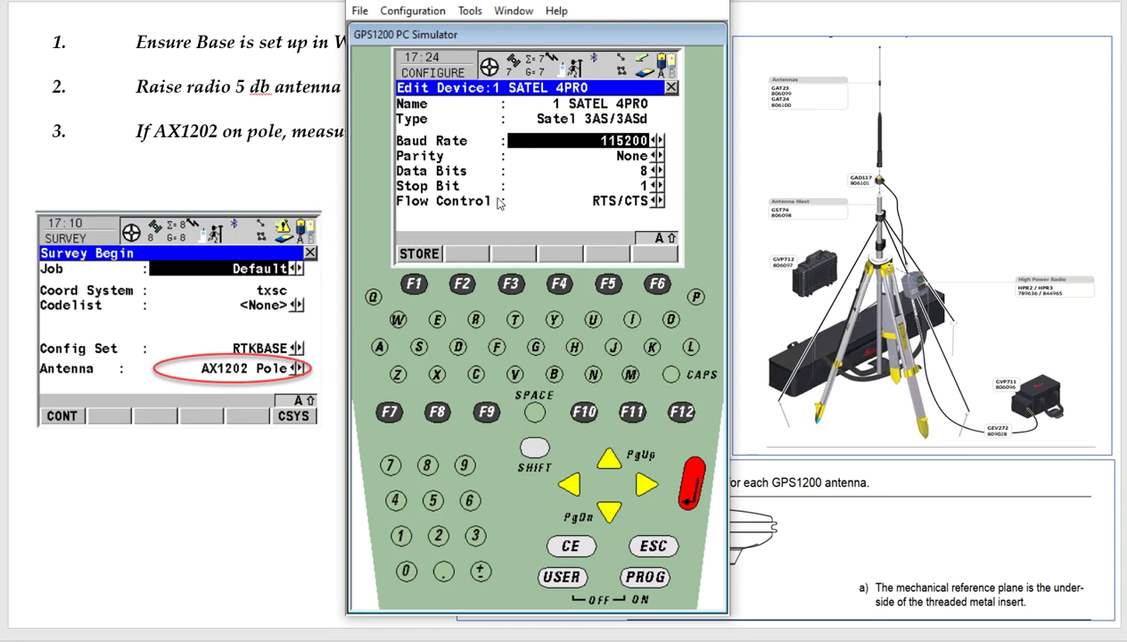
{"action": "left_click", "coordinate": [419, 254]}
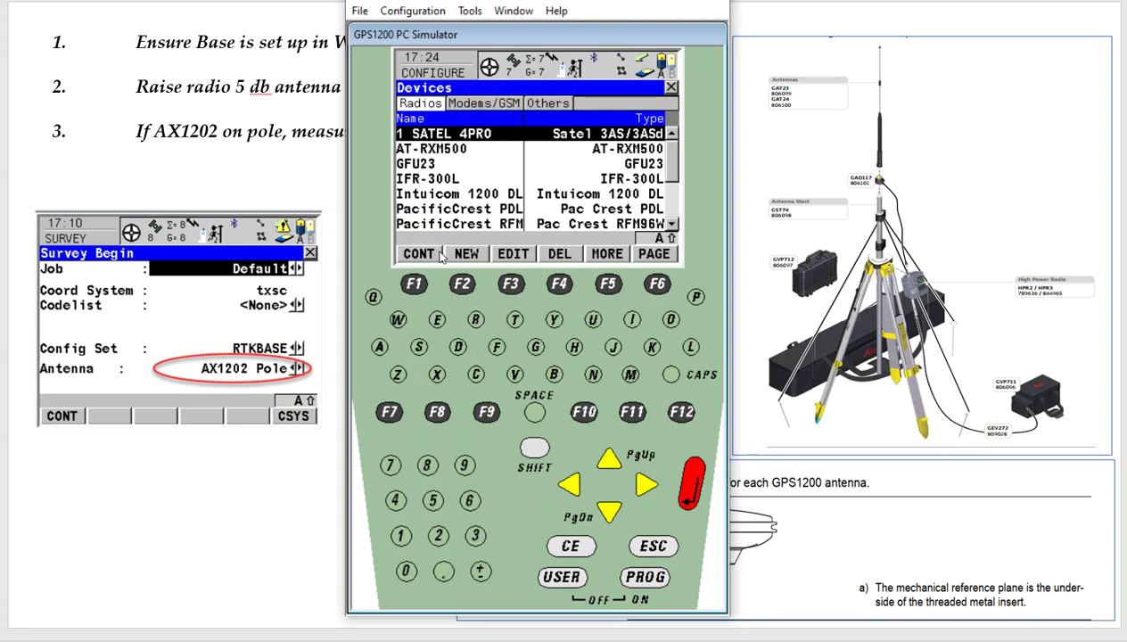
- Create and store a new Satel 3AS/3ASd radio device named 2.SATEL EZPRO with a baud rate of 19200
{"action": "left_click", "coordinate": [467, 255]}
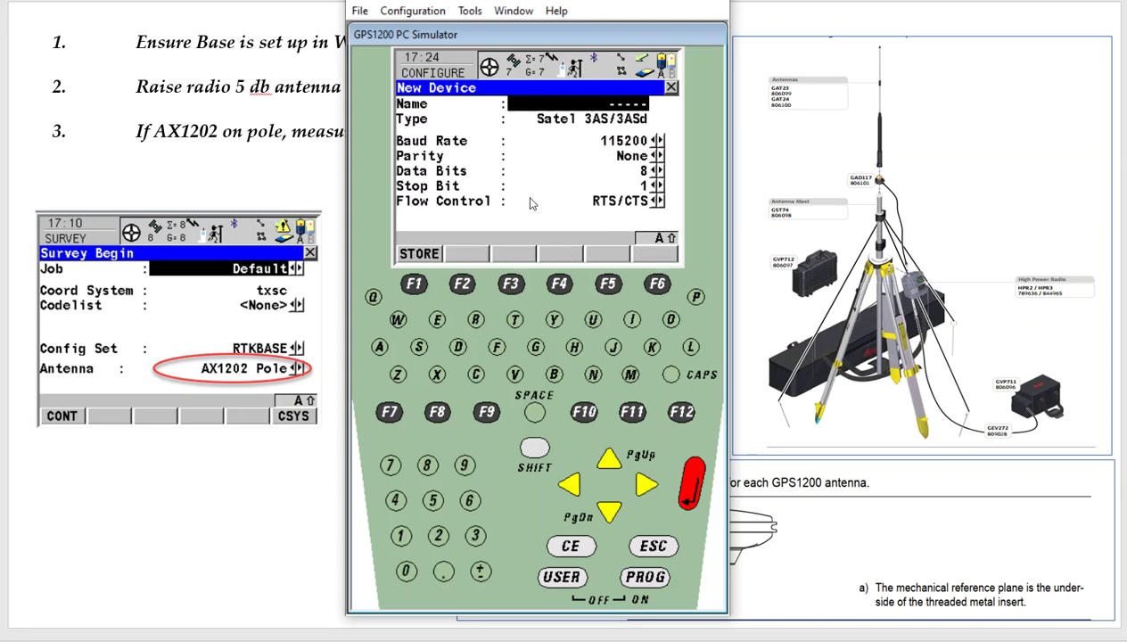
{"action": "type", "text": "2.SATE"}
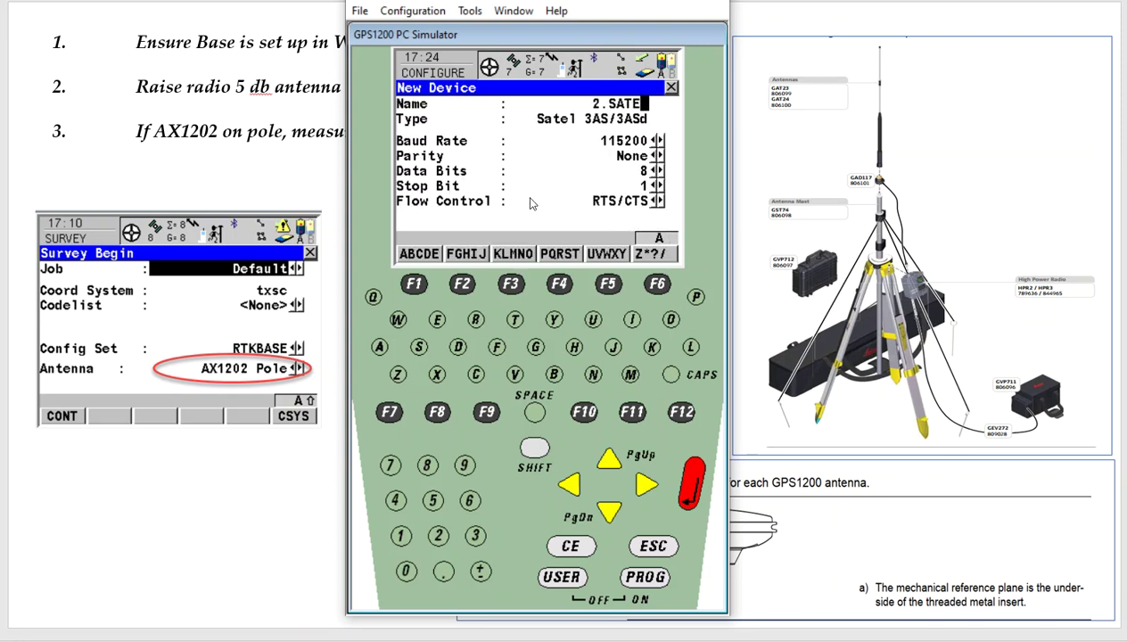
{"action": "type", "text": "L EX"}
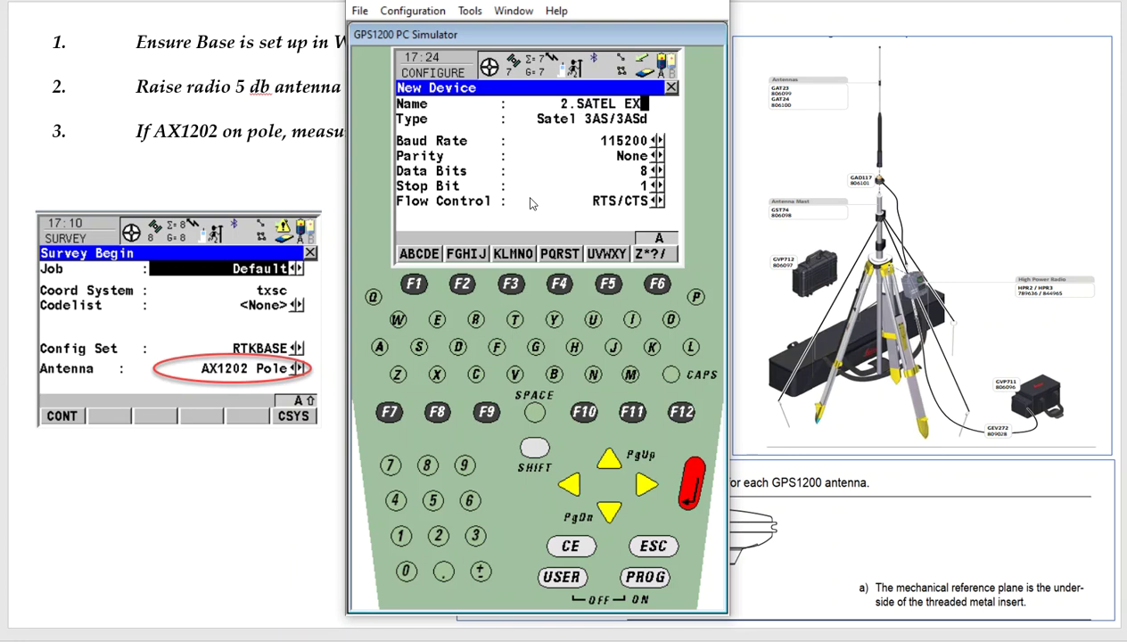
{"action": "key", "text": "BackSpace"}
{"action": "type", "text": "ZPRO"}
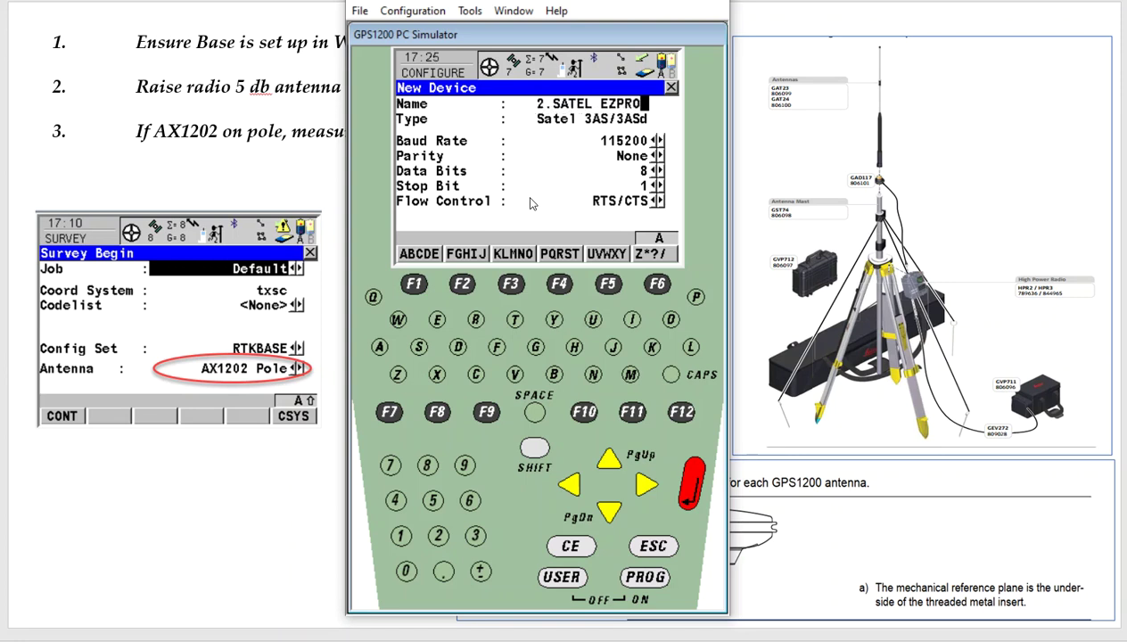
{"action": "left_click", "coordinate": [620, 142]}
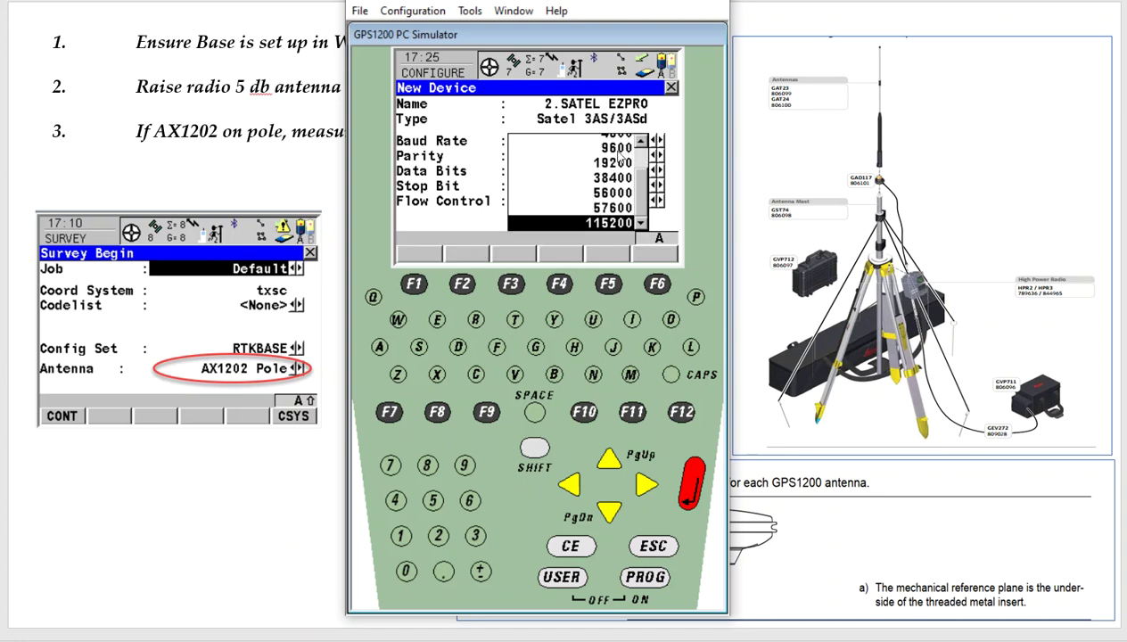
{"action": "left_click", "coordinate": [623, 167]}
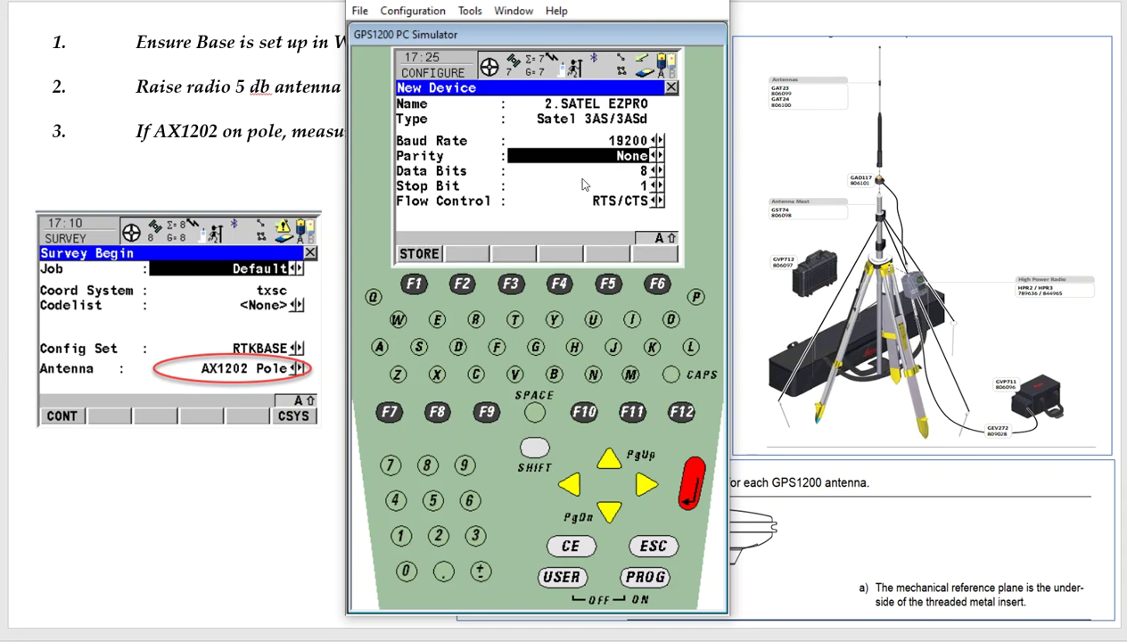
{"action": "left_click", "coordinate": [419, 254]}
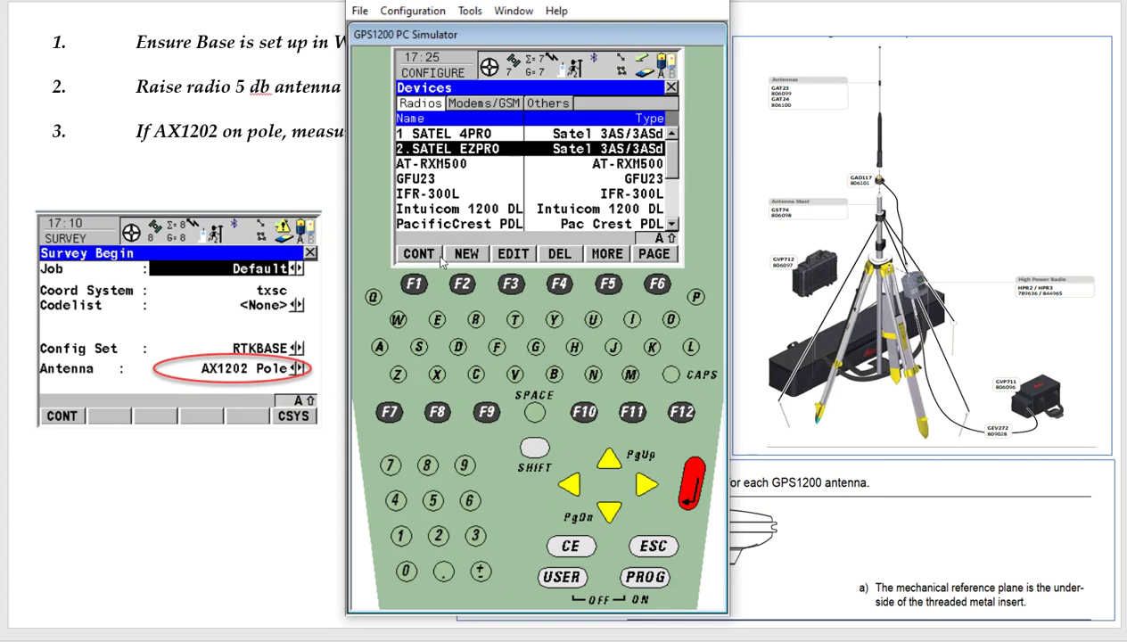
- Assign the 1 SATEL 4PRO radio to the real-time reference interface and accept the interface settings
{"action": "left_click", "coordinate": [439, 136]}
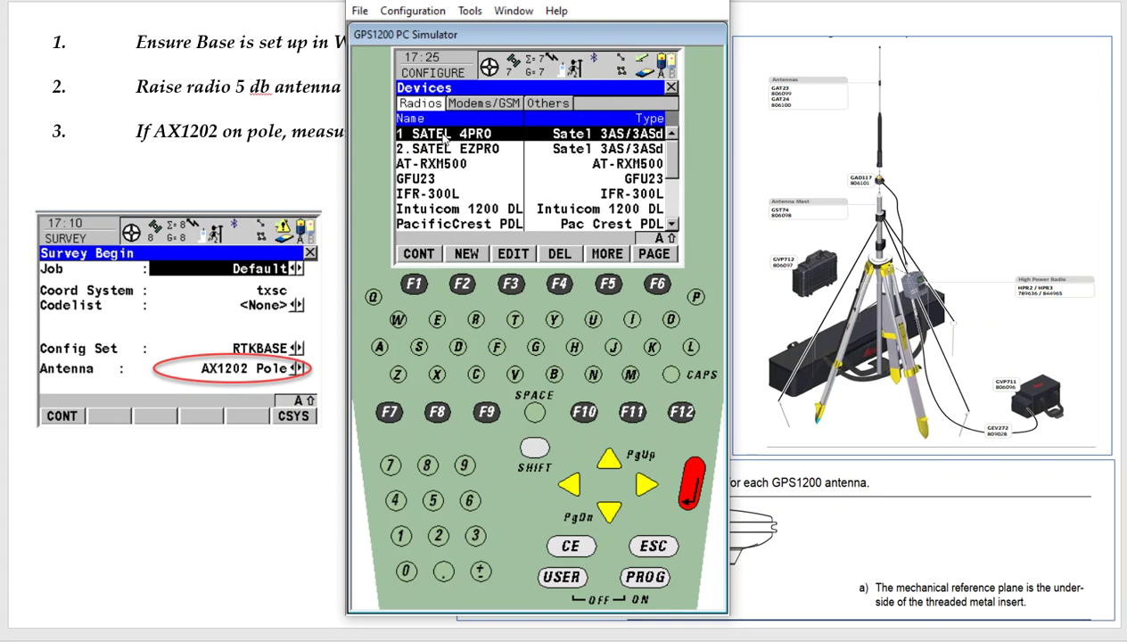
{"action": "left_click", "coordinate": [419, 254]}
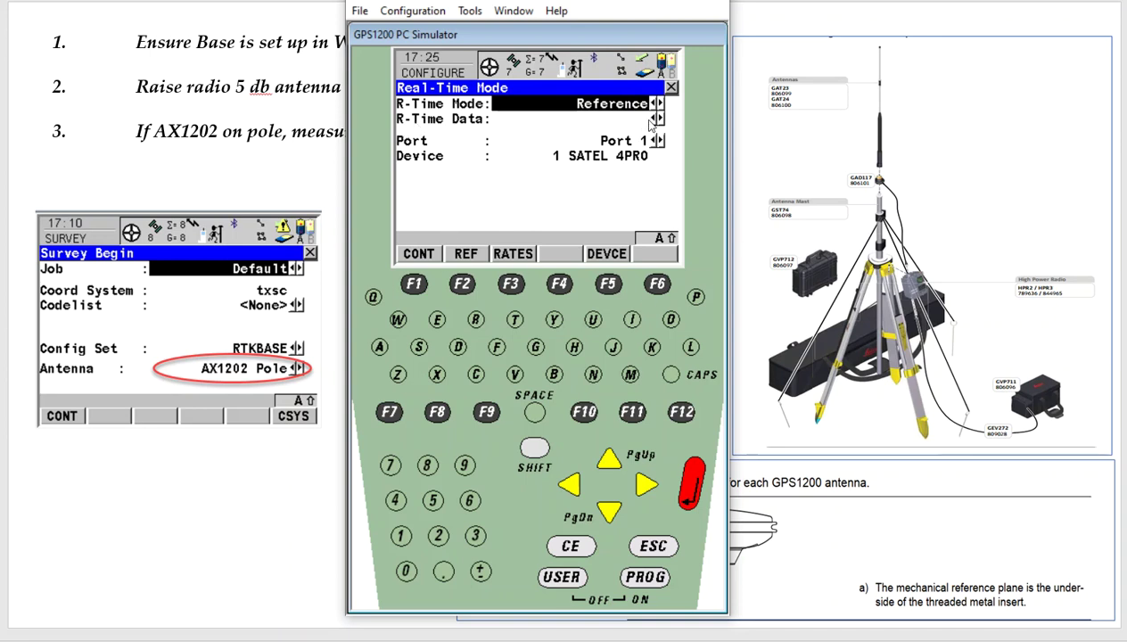
{"action": "left_click", "coordinate": [415, 283]}
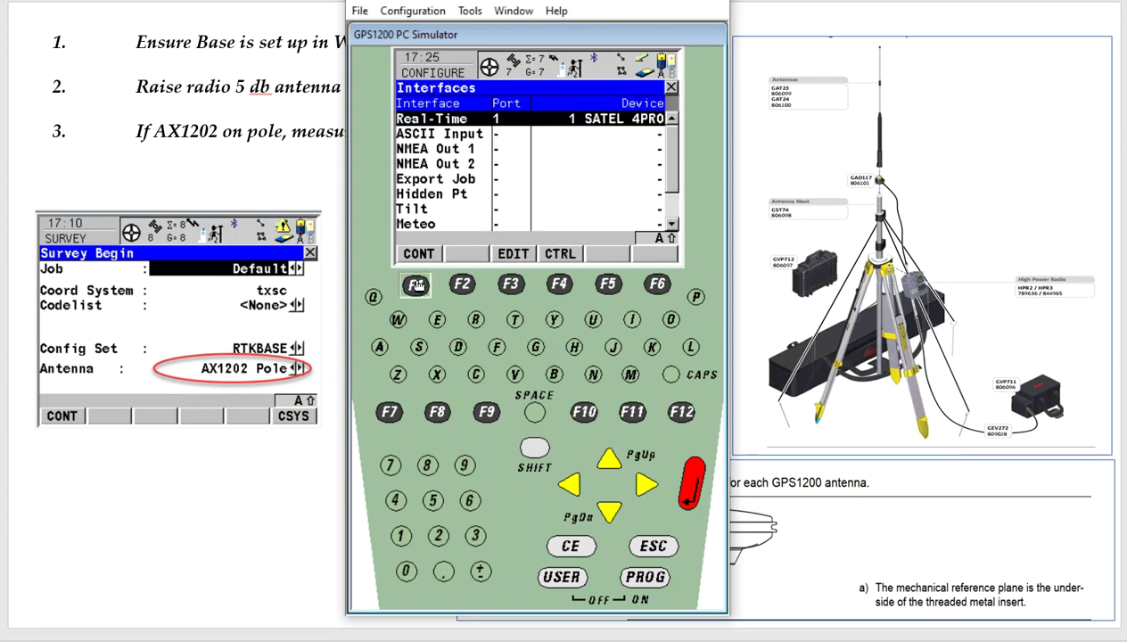
{"action": "left_click", "coordinate": [415, 283]}
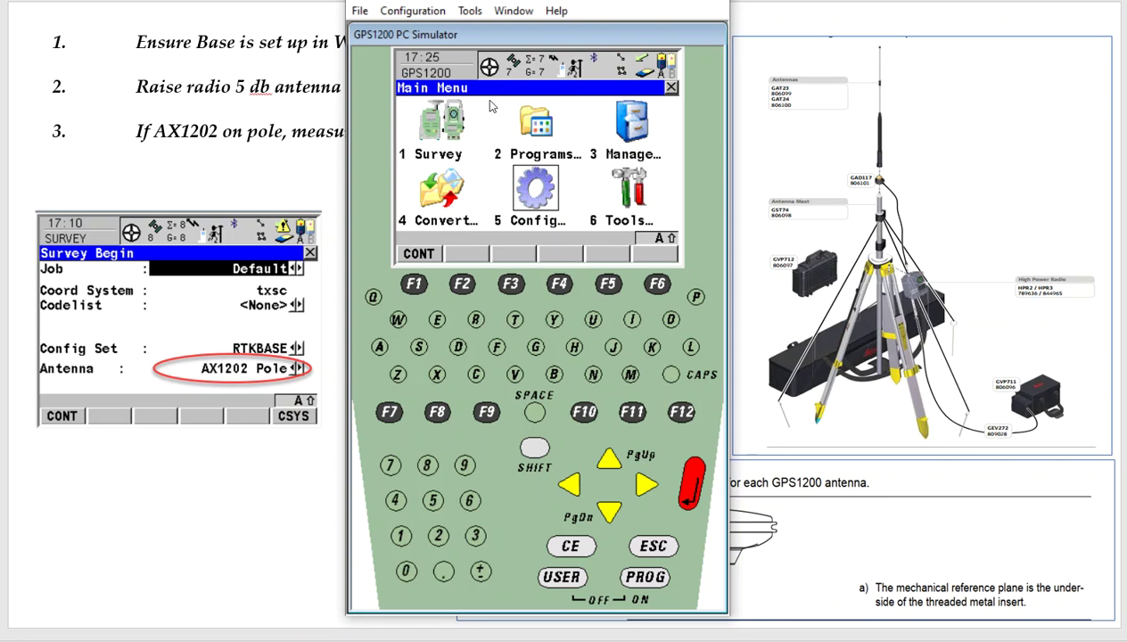
- Start a survey in the Default job, checking the geoid models available to the txsc coordinate system before continuing to the reference station setup
{"action": "left_click", "coordinate": [453, 139]}
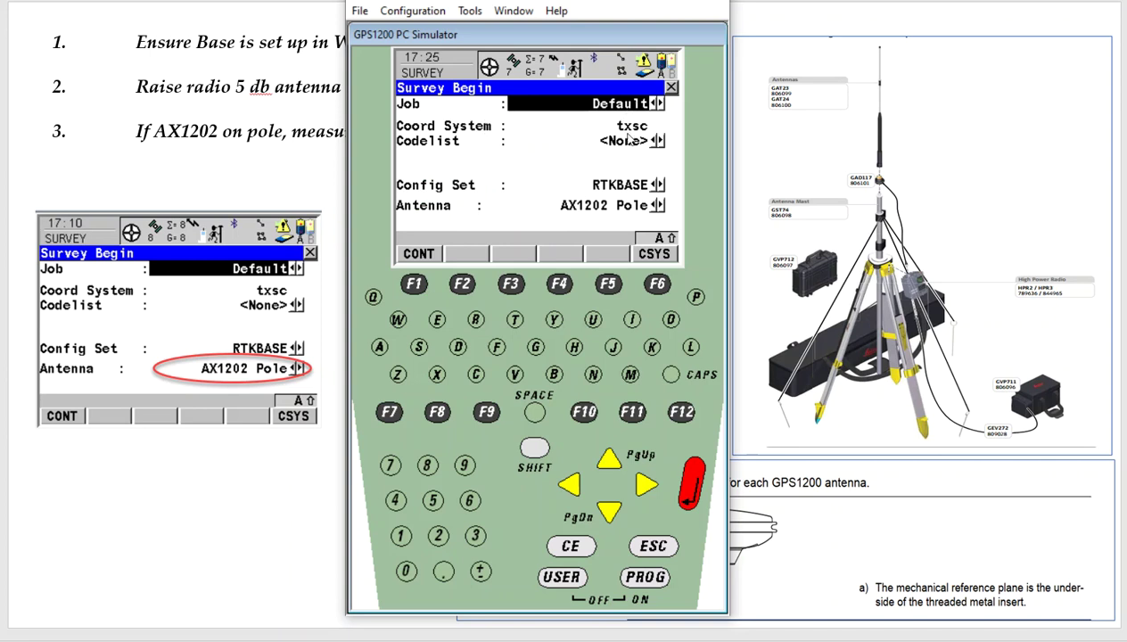
{"action": "left_click", "coordinate": [657, 284]}
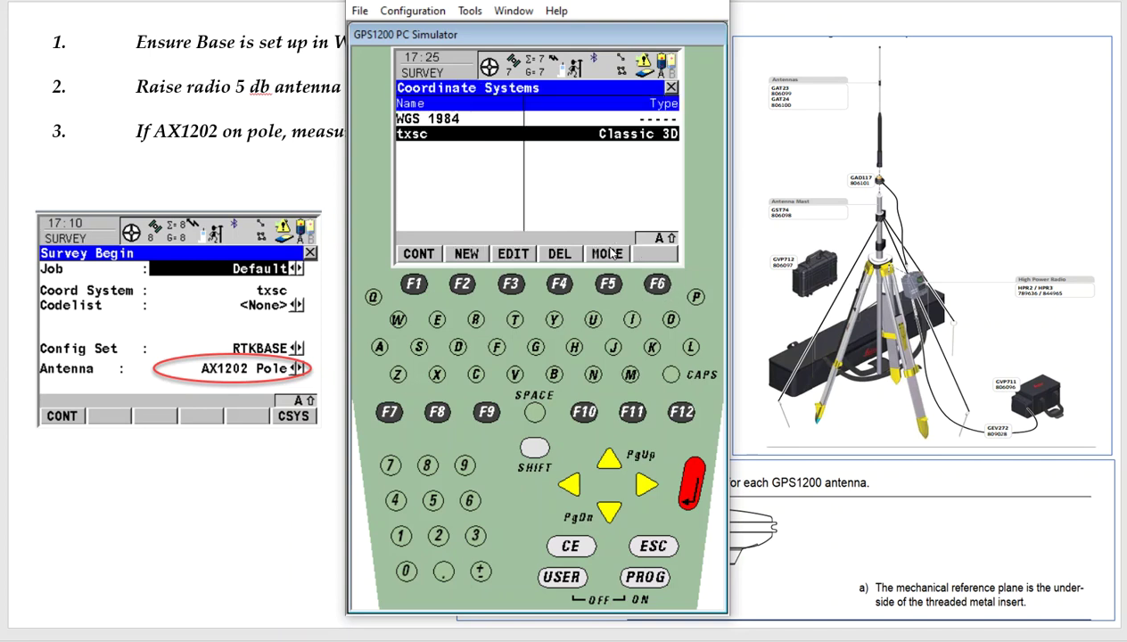
{"action": "left_click", "coordinate": [520, 256]}
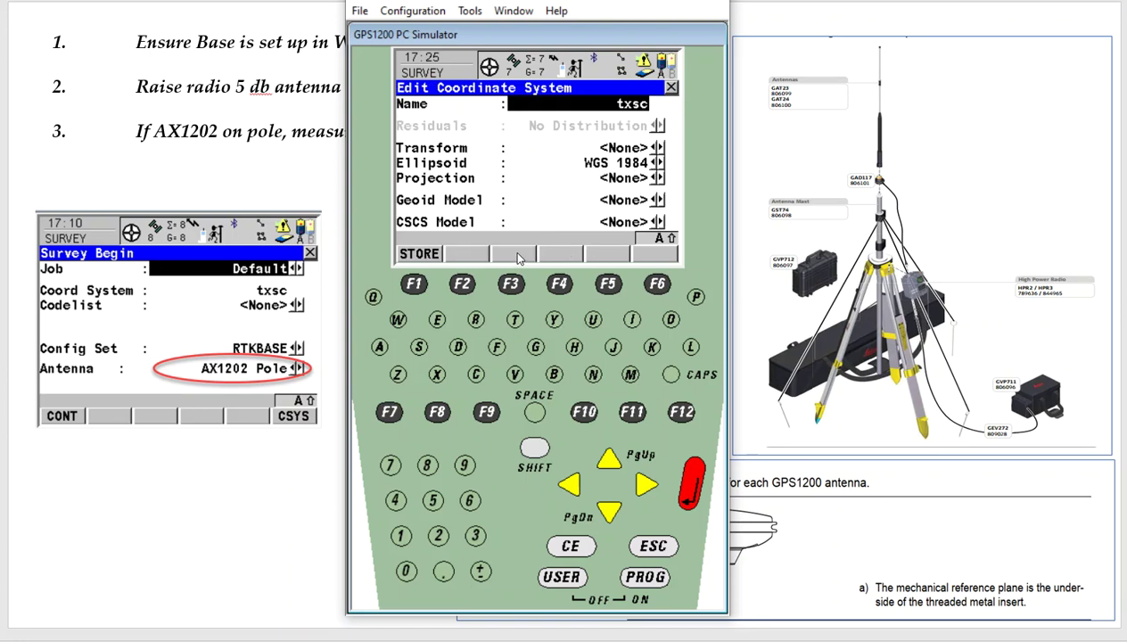
{"action": "left_click", "coordinate": [621, 208]}
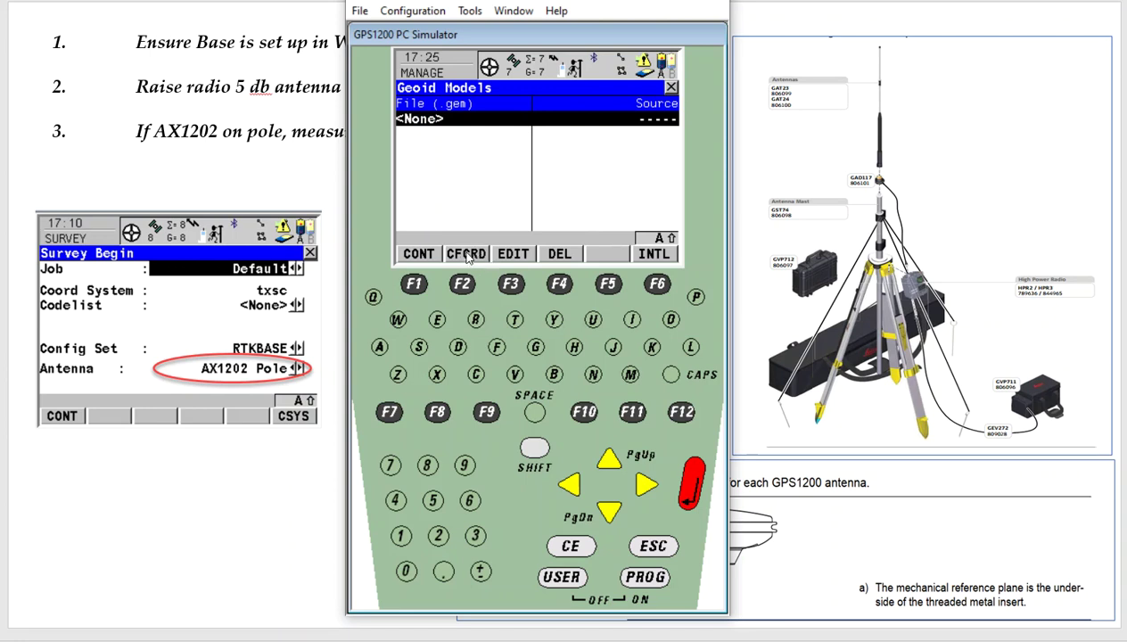
{"action": "left_click", "coordinate": [656, 547]}
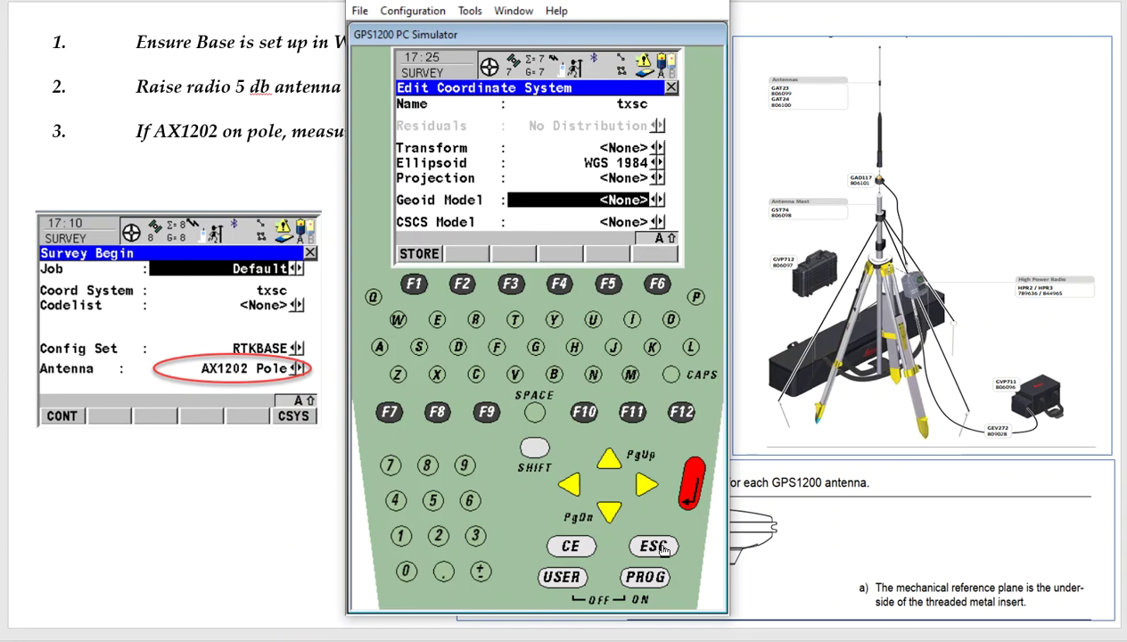
{"action": "left_click", "coordinate": [415, 284]}
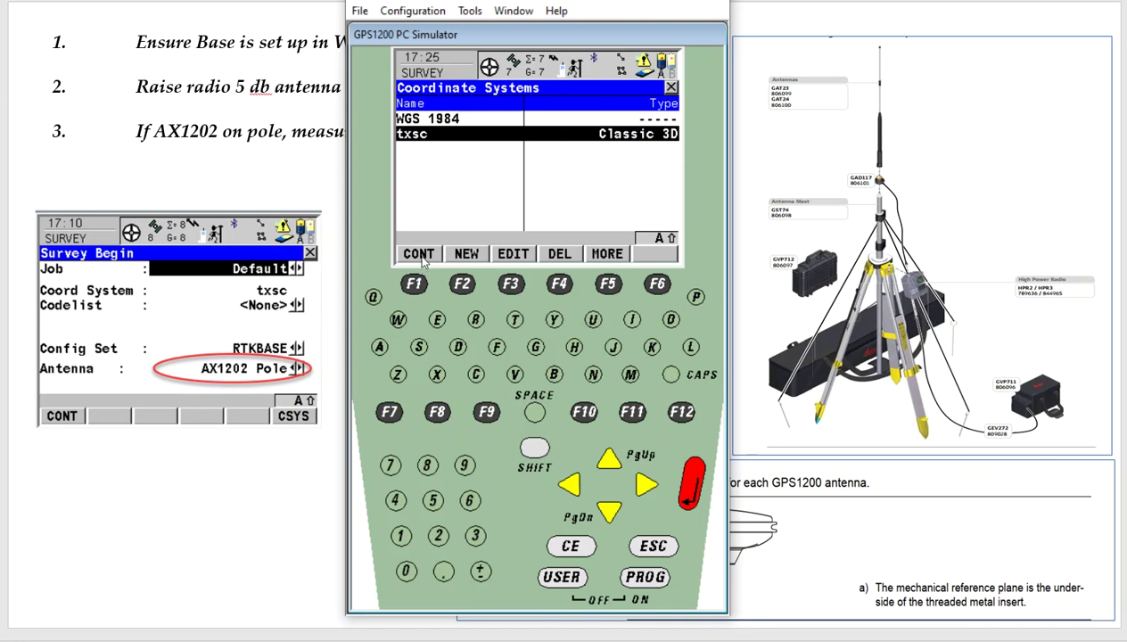
{"action": "left_click", "coordinate": [423, 257]}
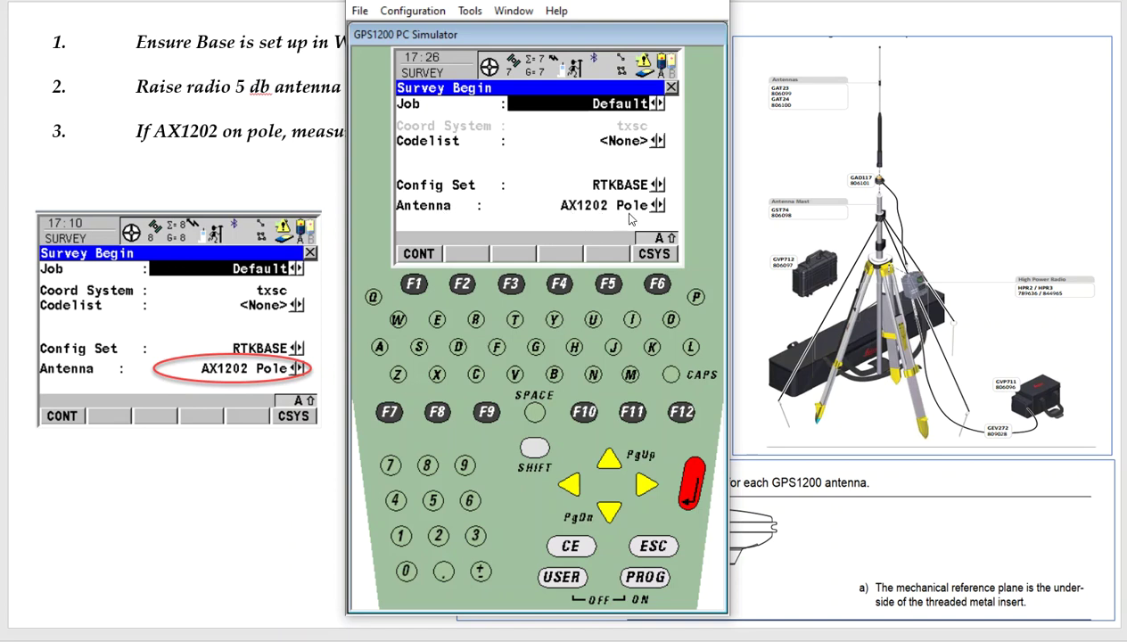
{"action": "left_click", "coordinate": [416, 287]}
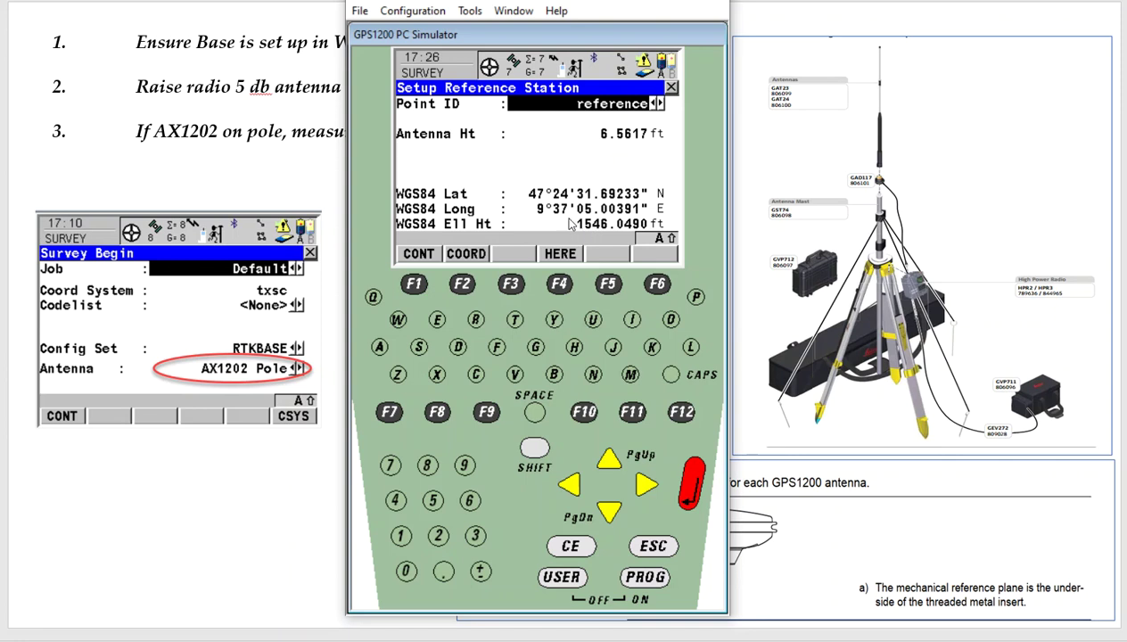
{"action": "left_click", "coordinate": [646, 107]}
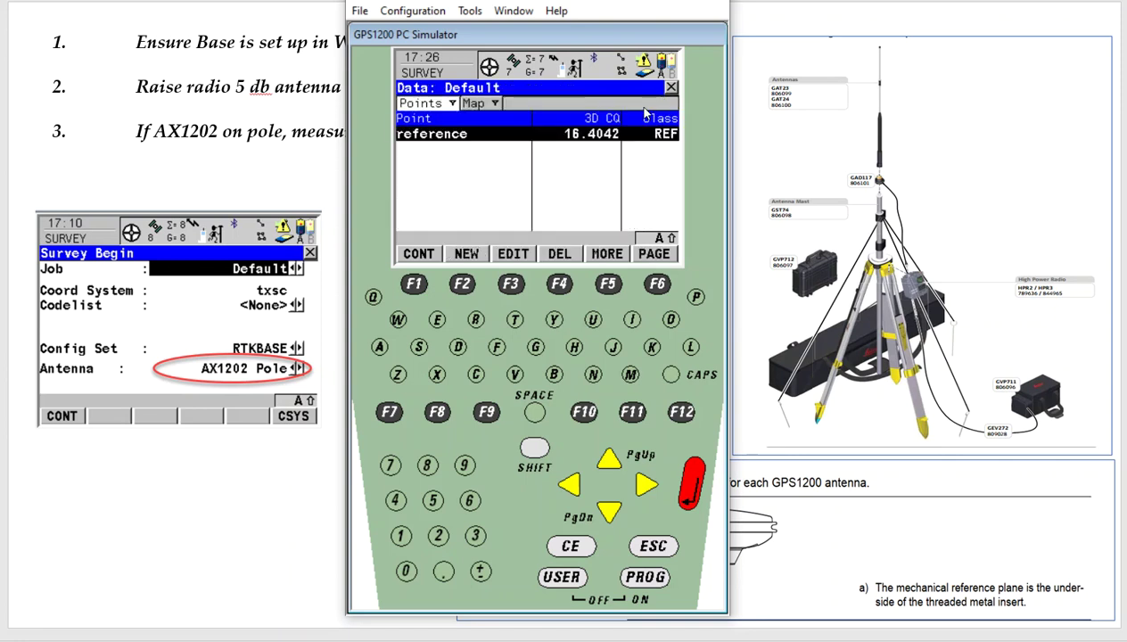
{"action": "left_click", "coordinate": [470, 256]}
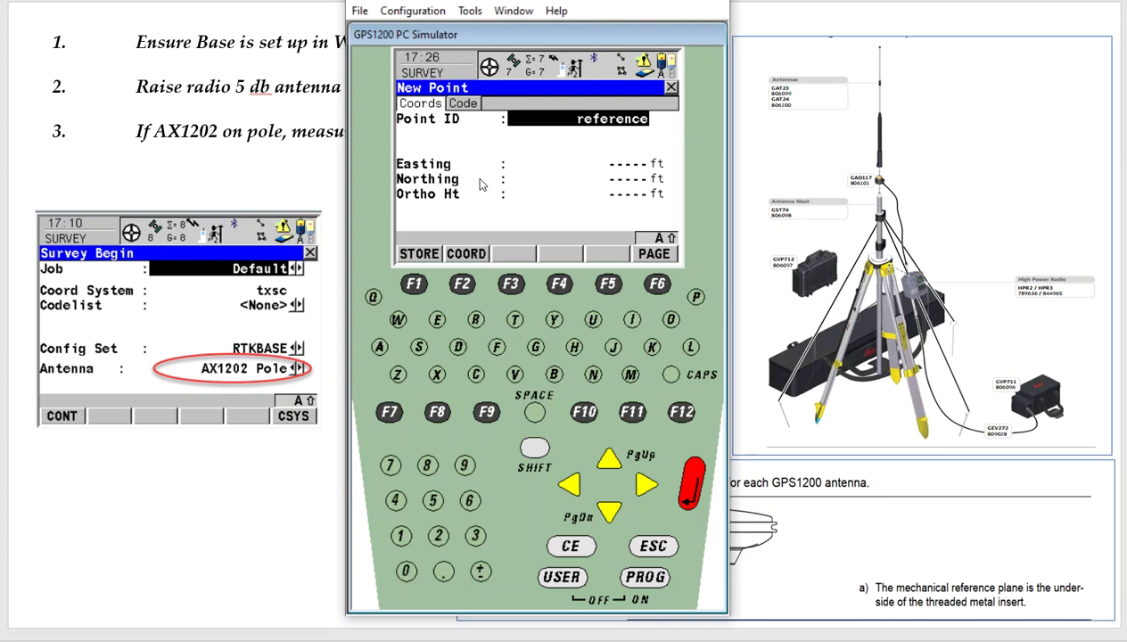
{"action": "left_click", "coordinate": [664, 550]}
{"action": "left_click", "coordinate": [664, 550]}
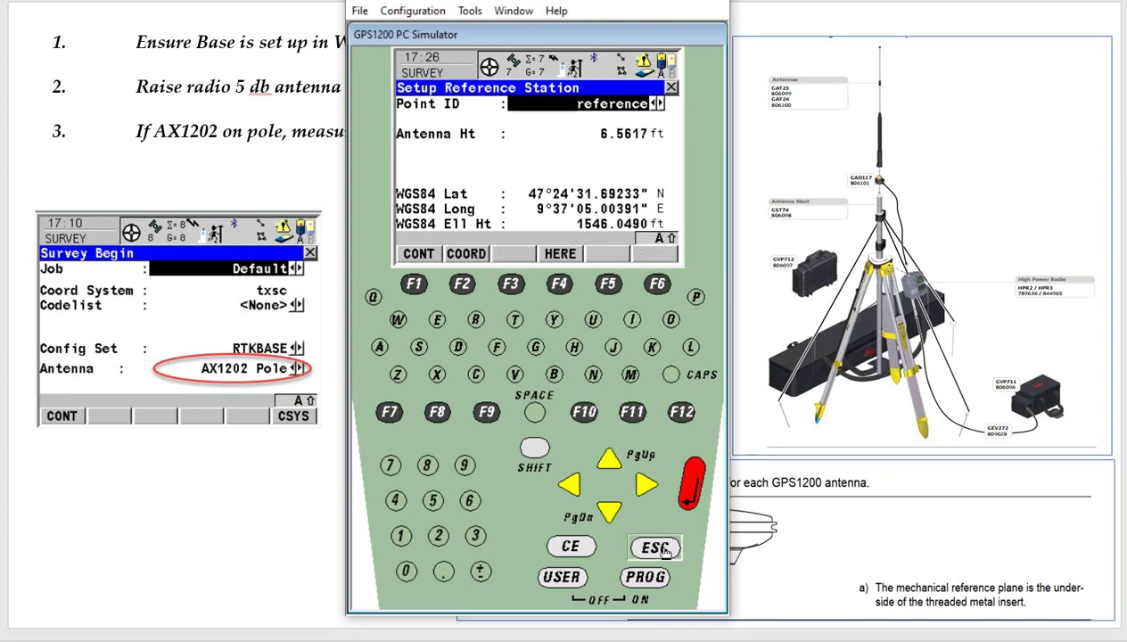
- Store the current position as a new reference point with ID TEMP and start the reference station on it
{"action": "left_click", "coordinate": [566, 257]}
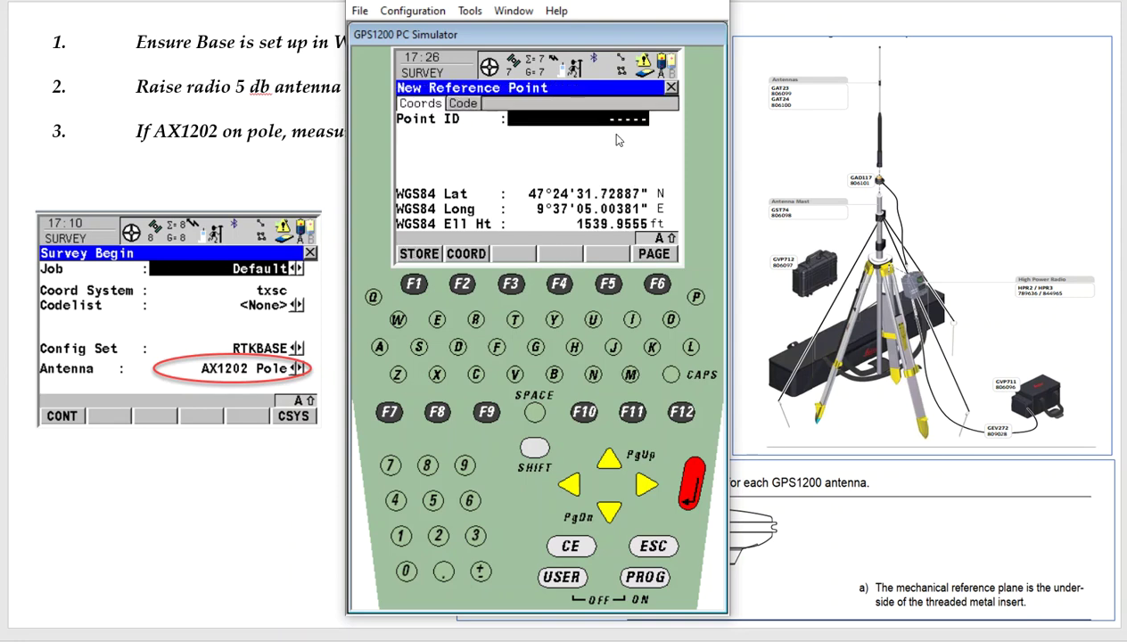
{"action": "type", "text": "tEMP"}
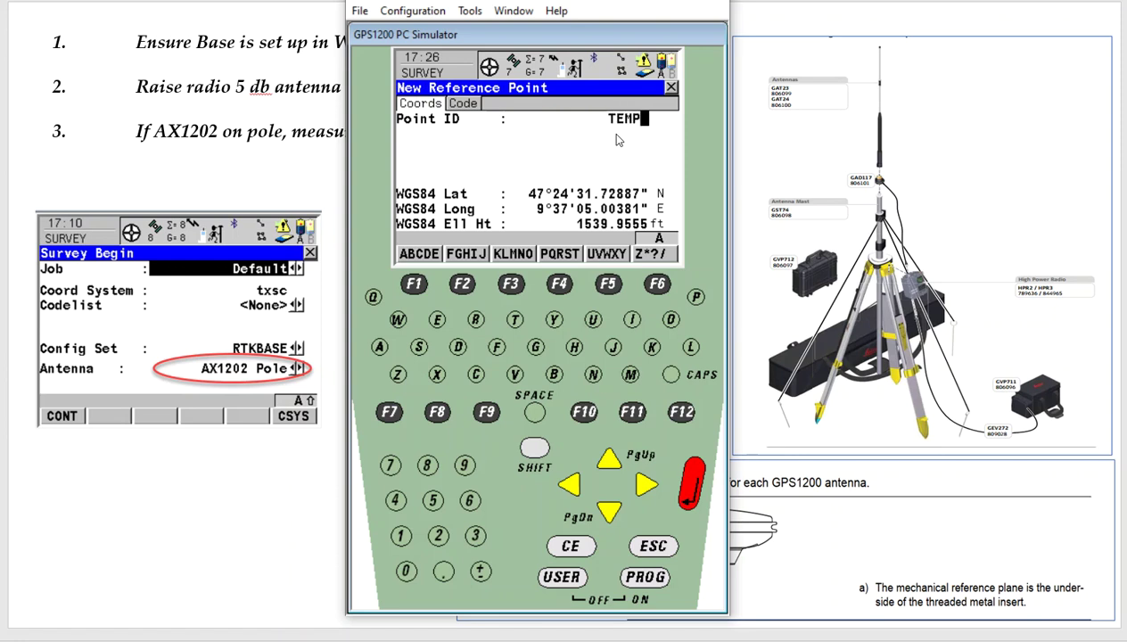
{"action": "key", "text": "Return"}
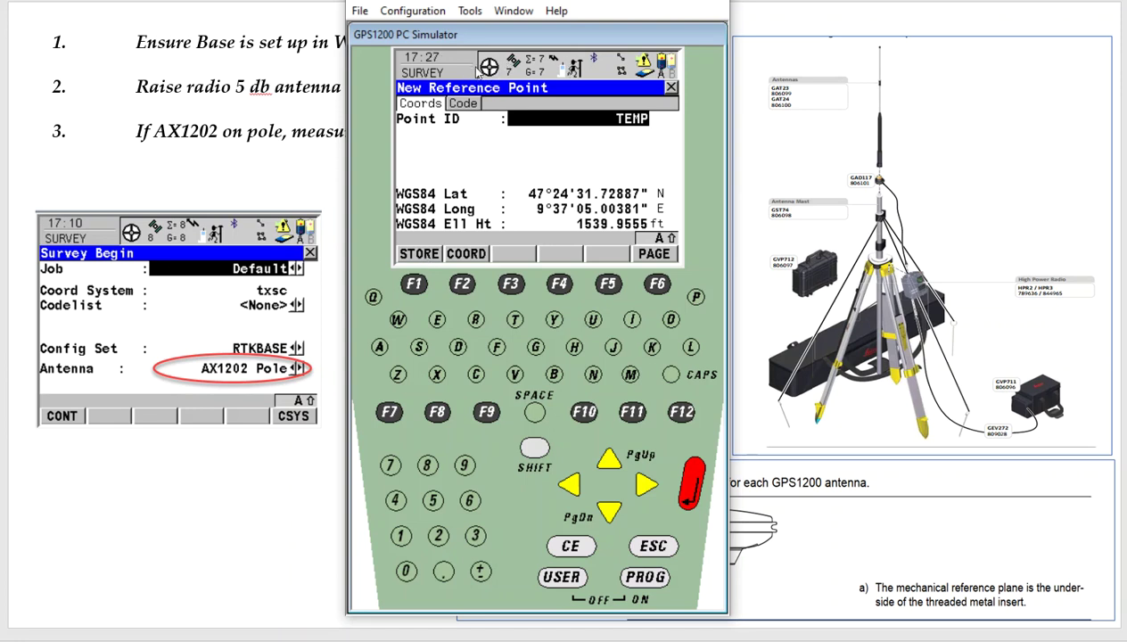
{"action": "left_click", "coordinate": [418, 254]}
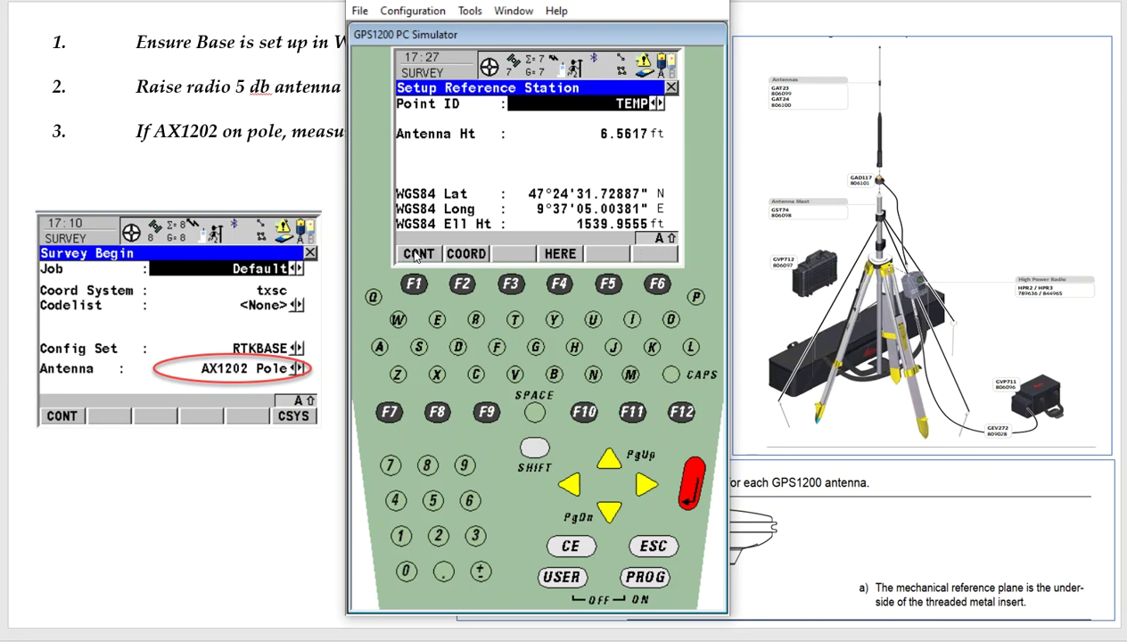
{"action": "left_click", "coordinate": [417, 254]}
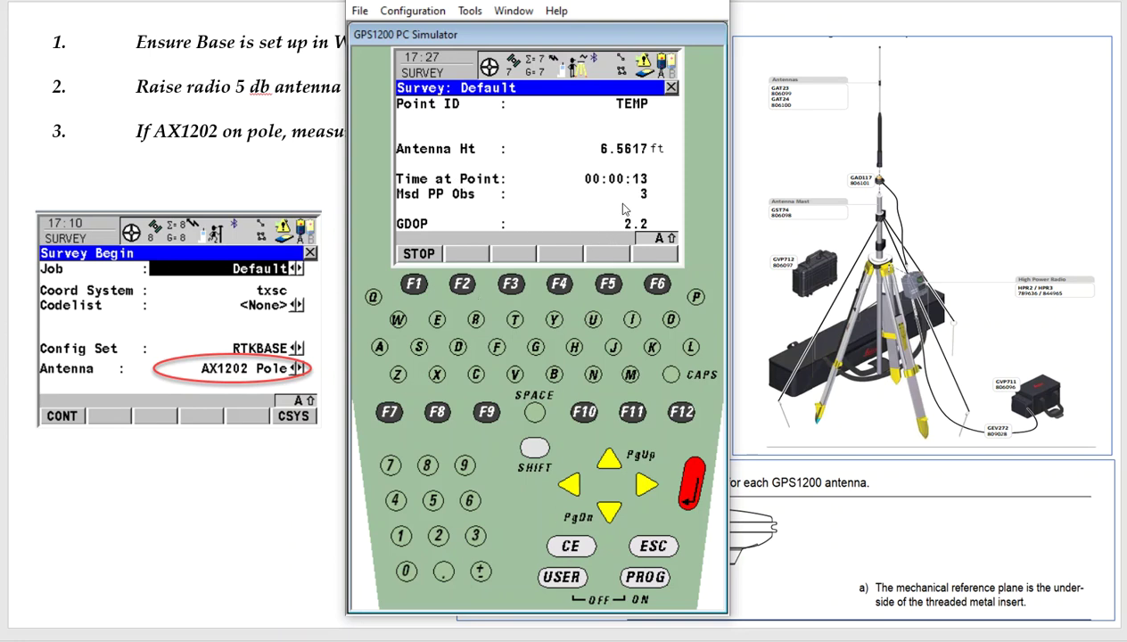
- Check the raw observation logging mode and log rate in the RTKBASE survey settings, and return to the running survey
{"action": "left_click", "coordinate": [575, 575]}
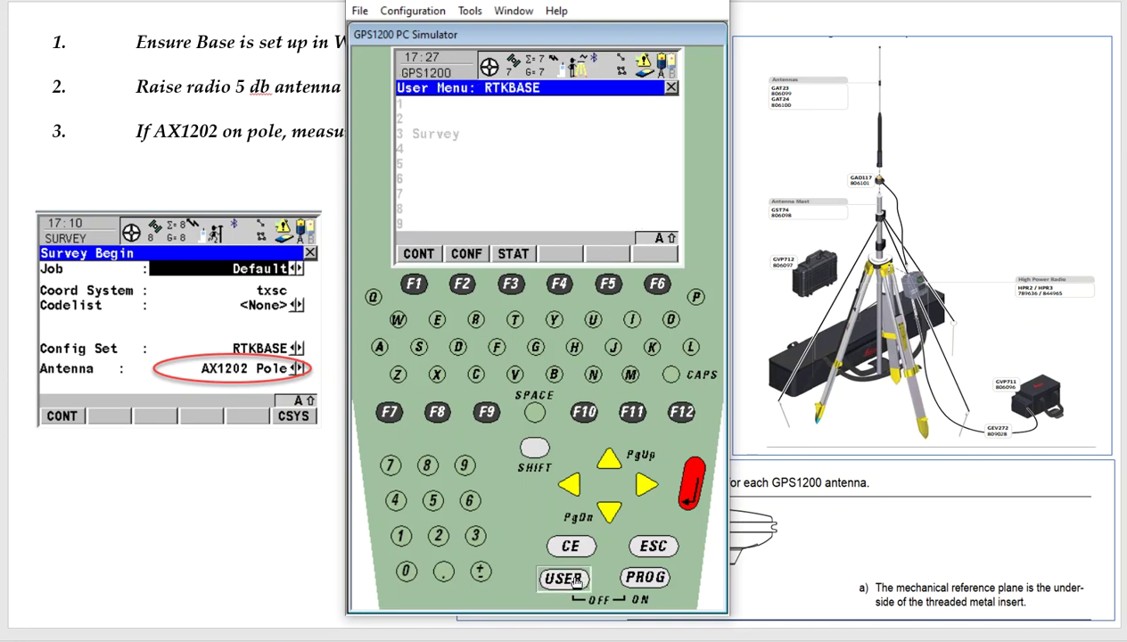
{"action": "left_click", "coordinate": [463, 286]}
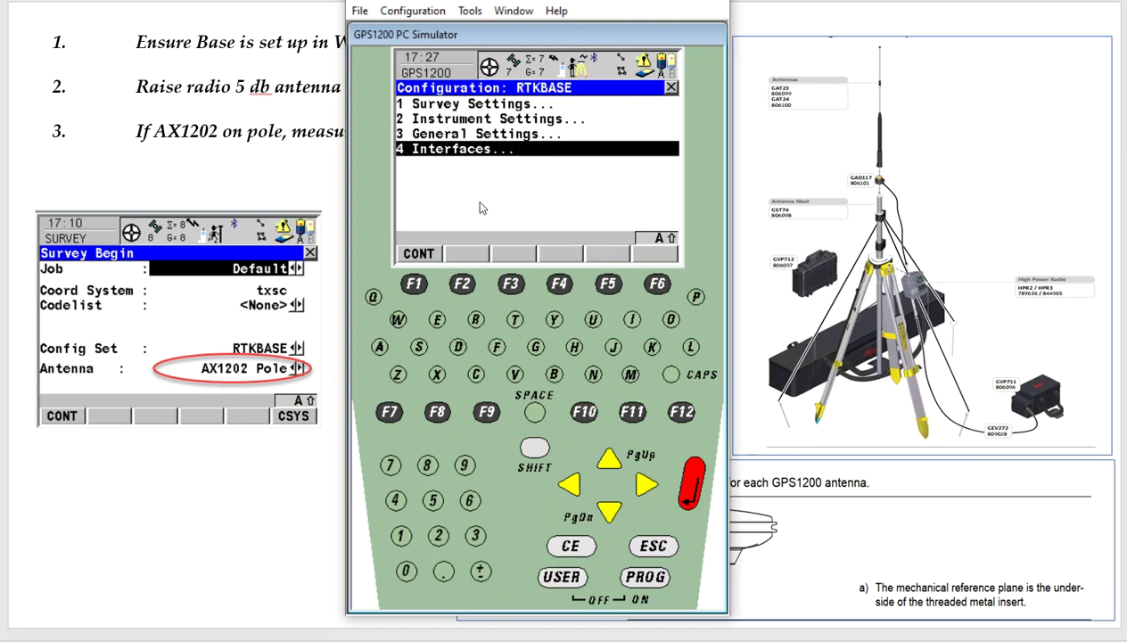
{"action": "left_click", "coordinate": [484, 108]}
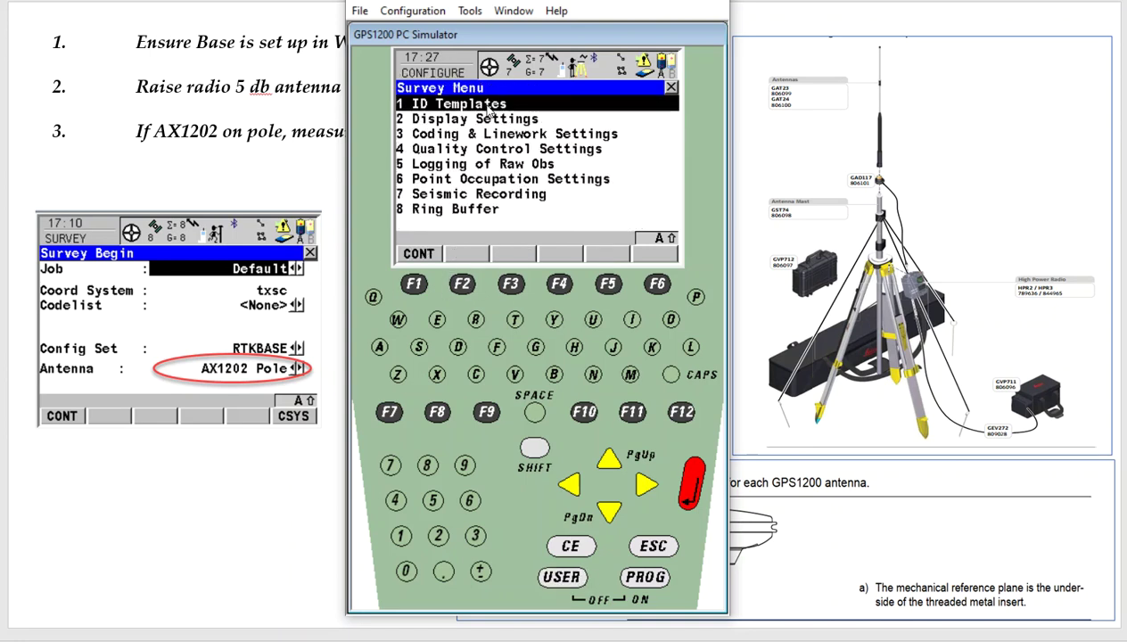
{"action": "left_click", "coordinate": [481, 164]}
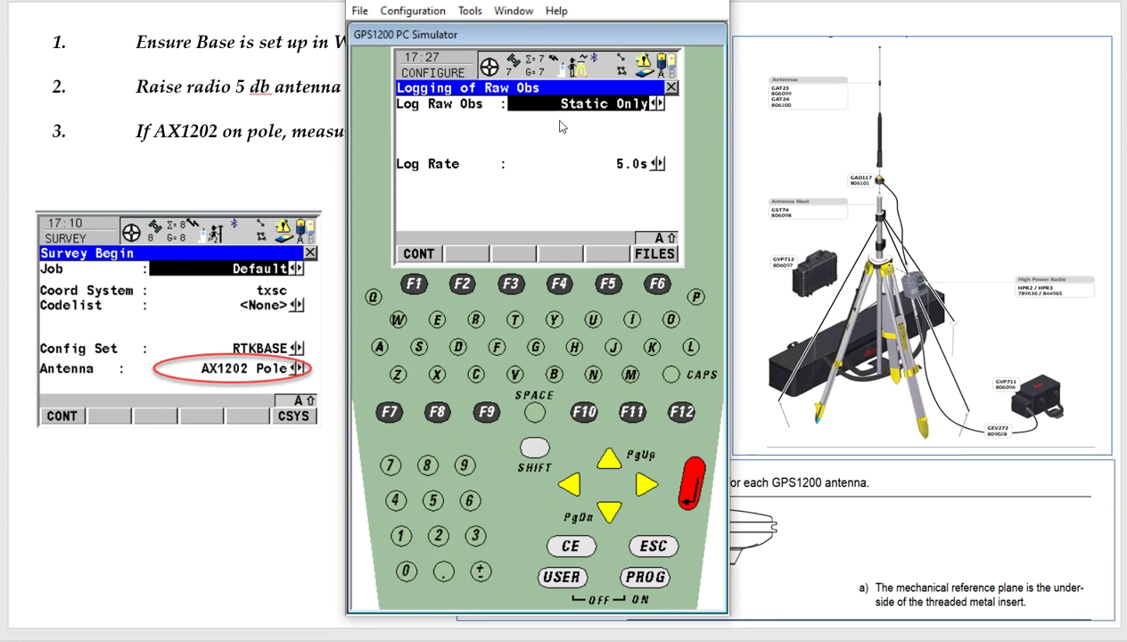
{"action": "left_click", "coordinate": [413, 284]}
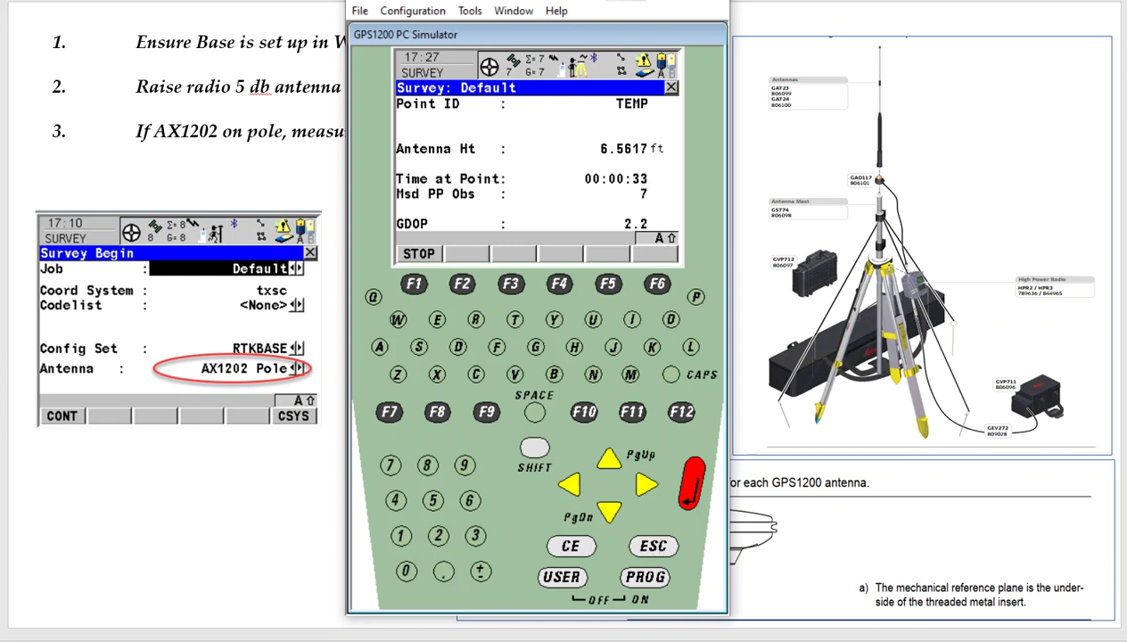
{"action": "key", "text": "alt+Tab"}
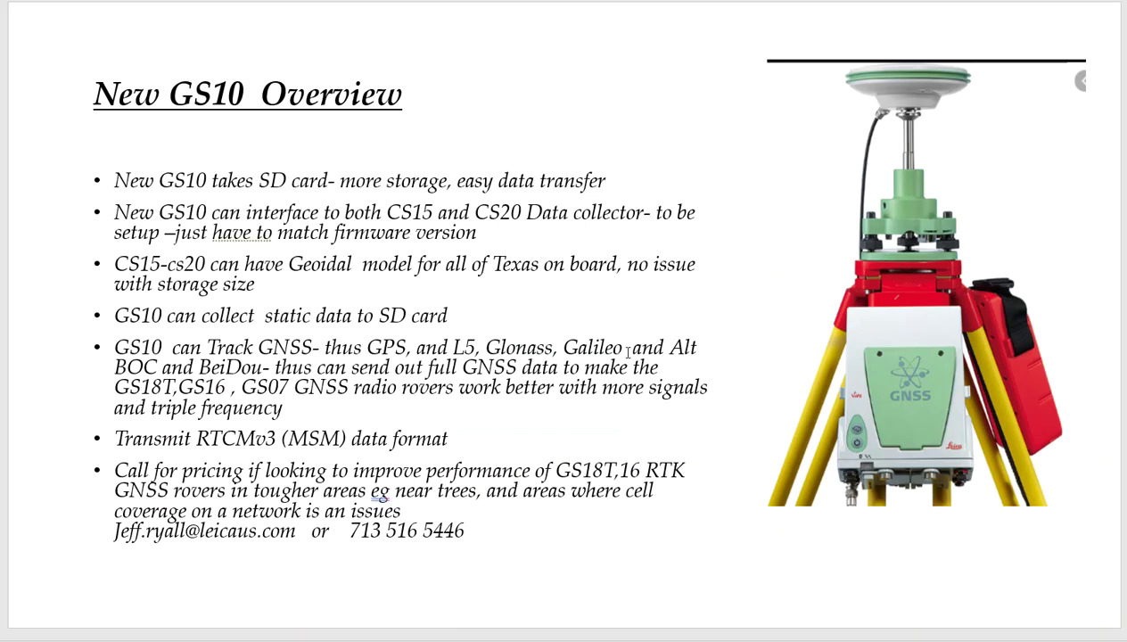
{"action": "left_click", "coordinate": [461, 616]}
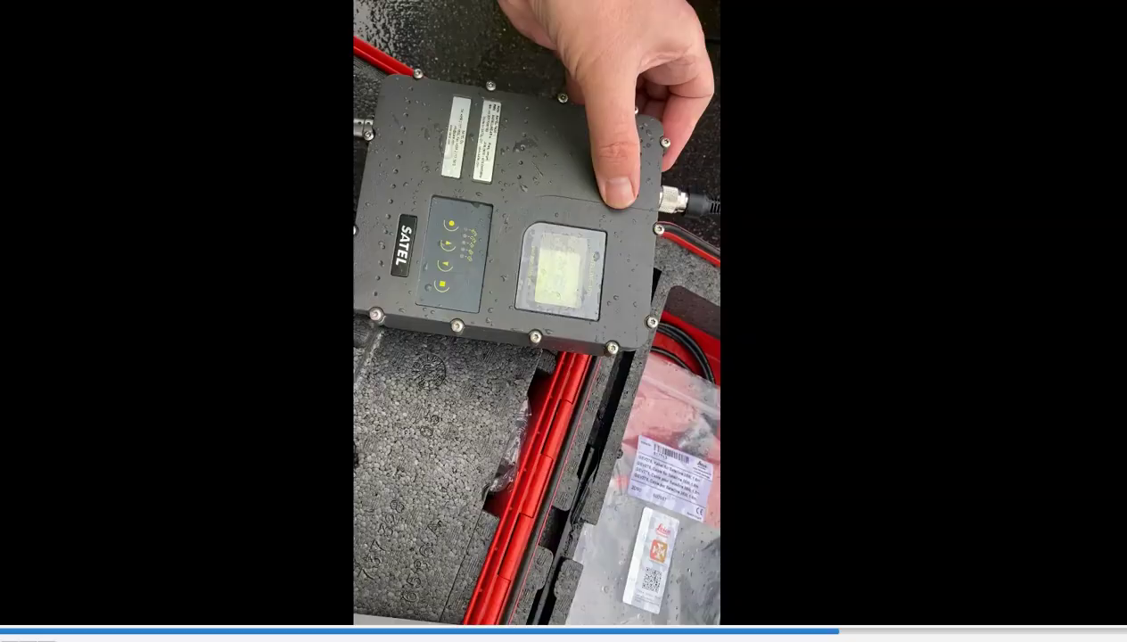